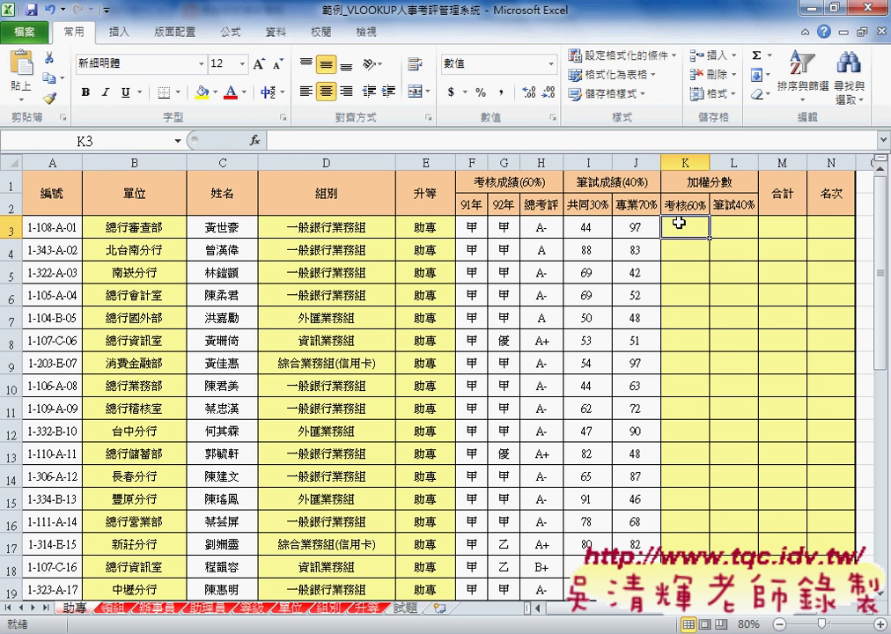
Insert the AVERAGE function into K3 by picking it from the 全部 category list
{"action": "left_click", "coordinate": [254, 140]}
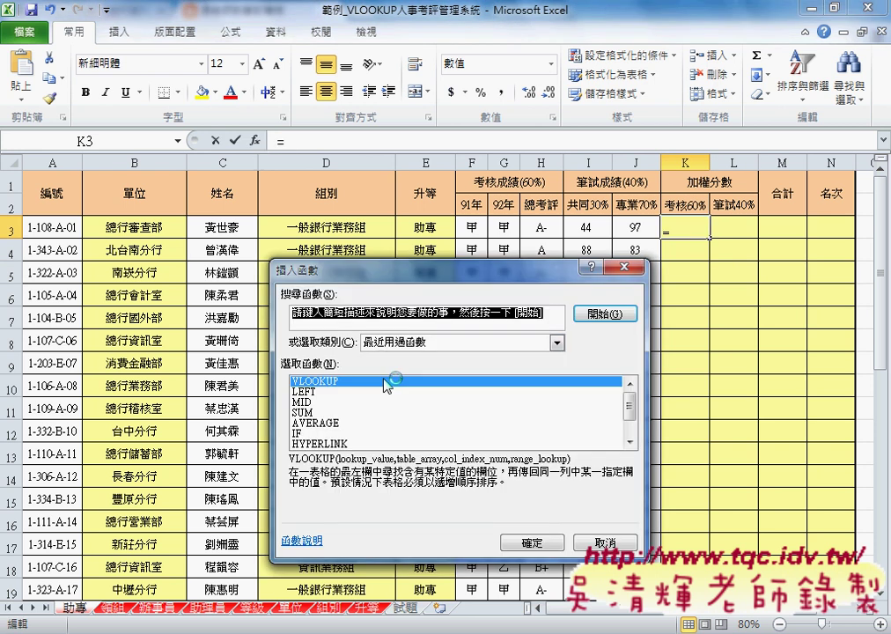
{"action": "left_click", "coordinate": [388, 344]}
{"action": "left_click", "coordinate": [389, 362]}
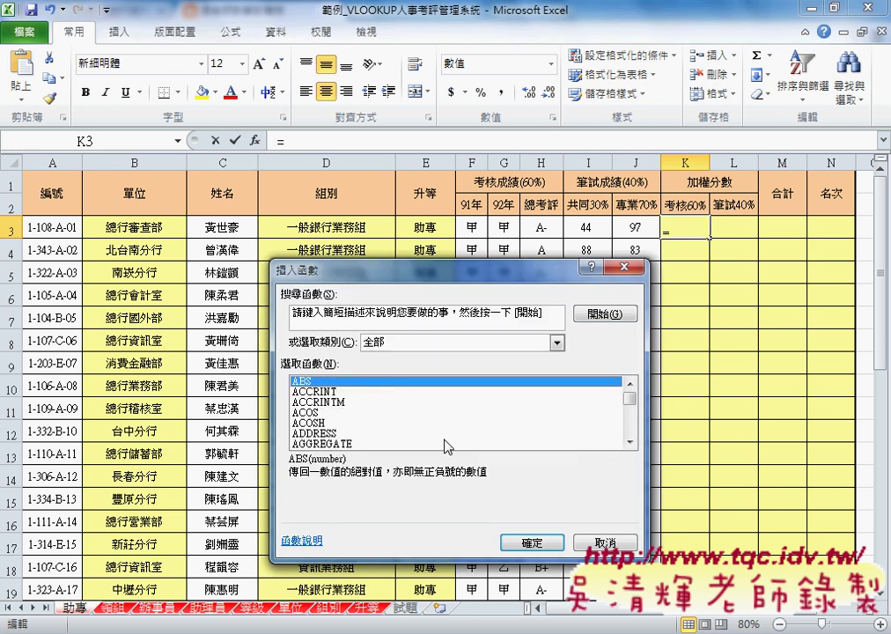
{"action": "left_click", "coordinate": [630, 442]}
{"action": "left_click", "coordinate": [630, 442]}
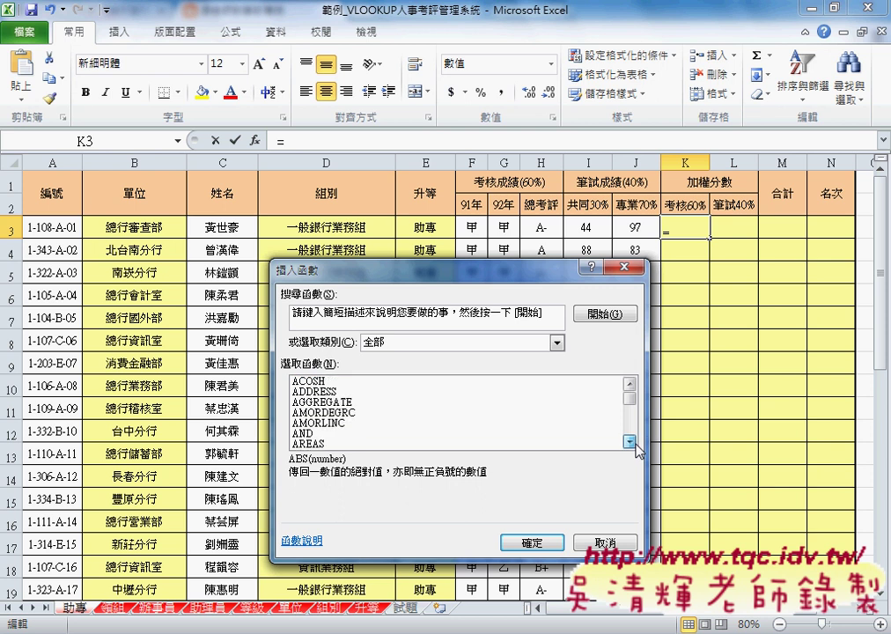
{"action": "left_click", "coordinate": [630, 442]}
{"action": "left_click", "coordinate": [630, 442]}
{"action": "left_click", "coordinate": [629, 442]}
{"action": "left_click", "coordinate": [630, 442]}
{"action": "left_click", "coordinate": [629, 442]}
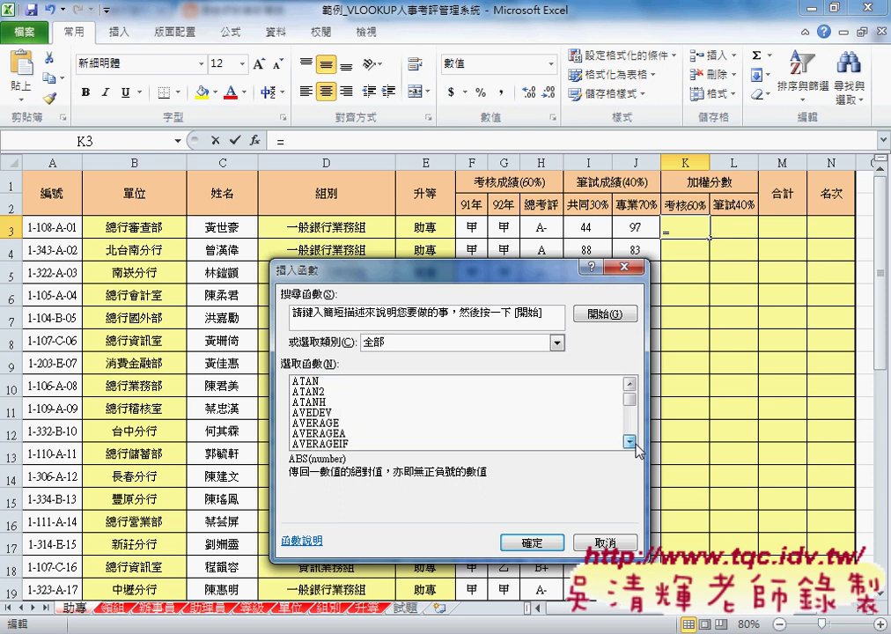
{"action": "left_click", "coordinate": [338, 424]}
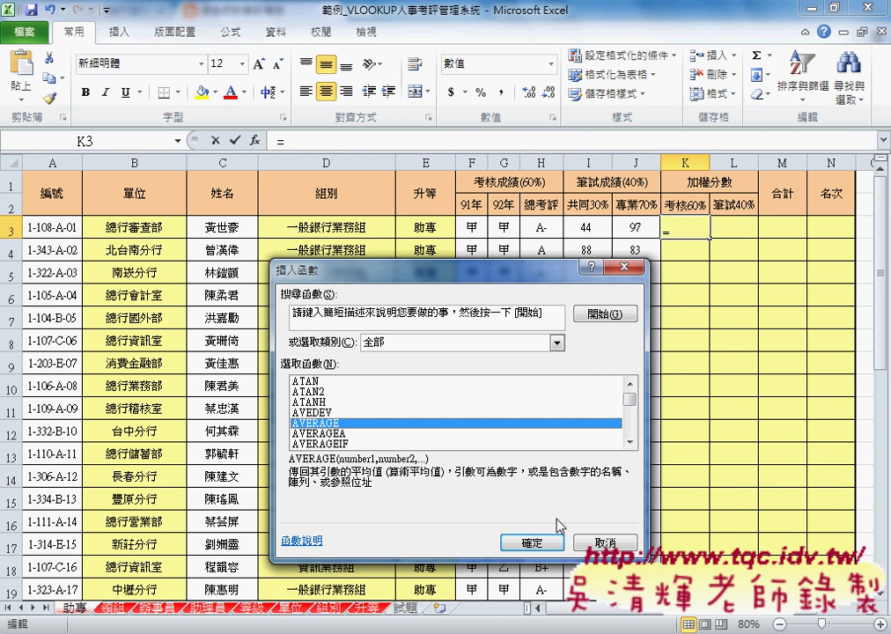
{"action": "left_click", "coordinate": [532, 542]}
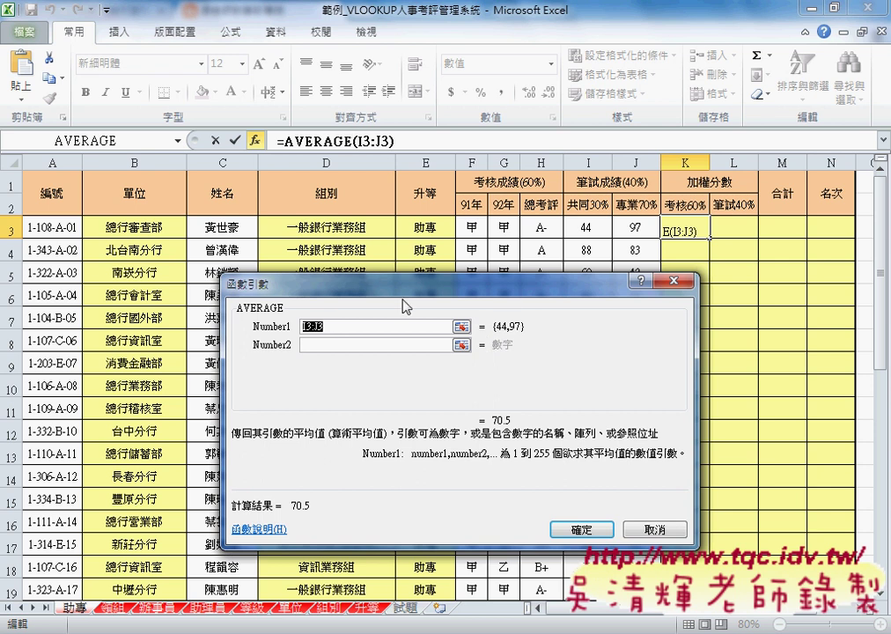
Set AVERAGE's Number1 to VLOOKUP(F3,考績等級,2,0) so K3 shows 85.0
{"action": "type", "text": "VLOOKUP(F3,考績等級,2,0)"}
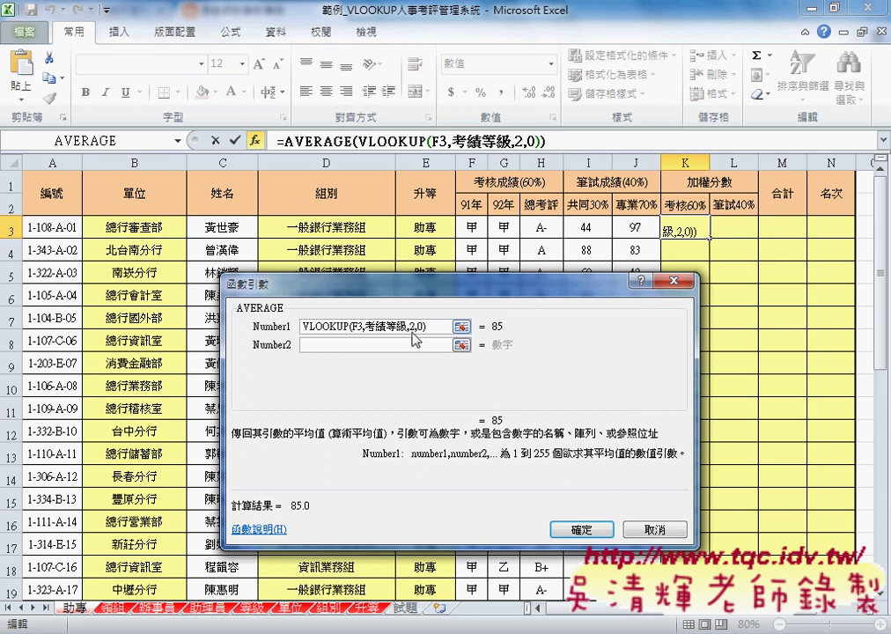
{"action": "left_click", "coordinate": [597, 528]}
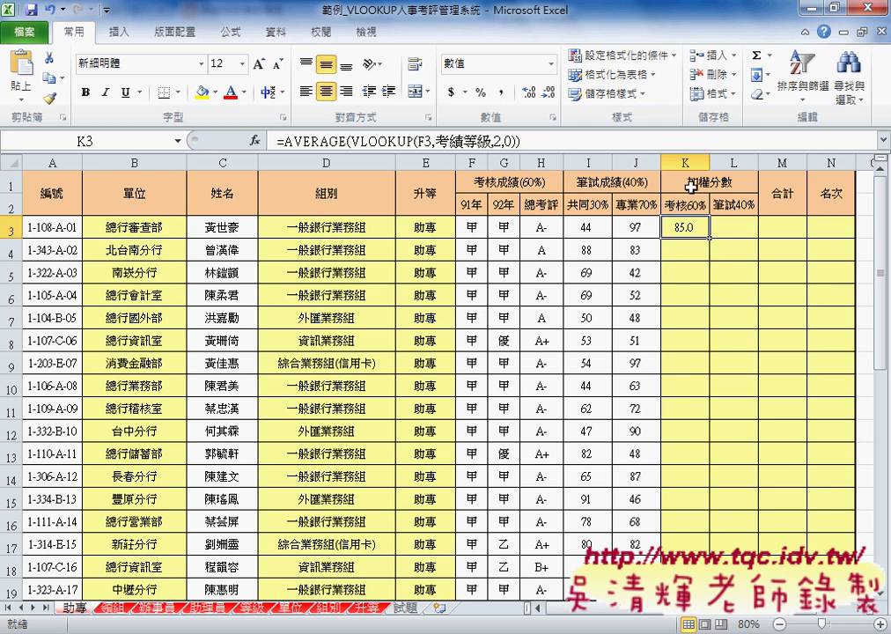
Add a second argument VLOOKUP(G3,考績等級,2,0) to K3's AVERAGE formula
{"action": "left_click", "coordinate": [518, 141]}
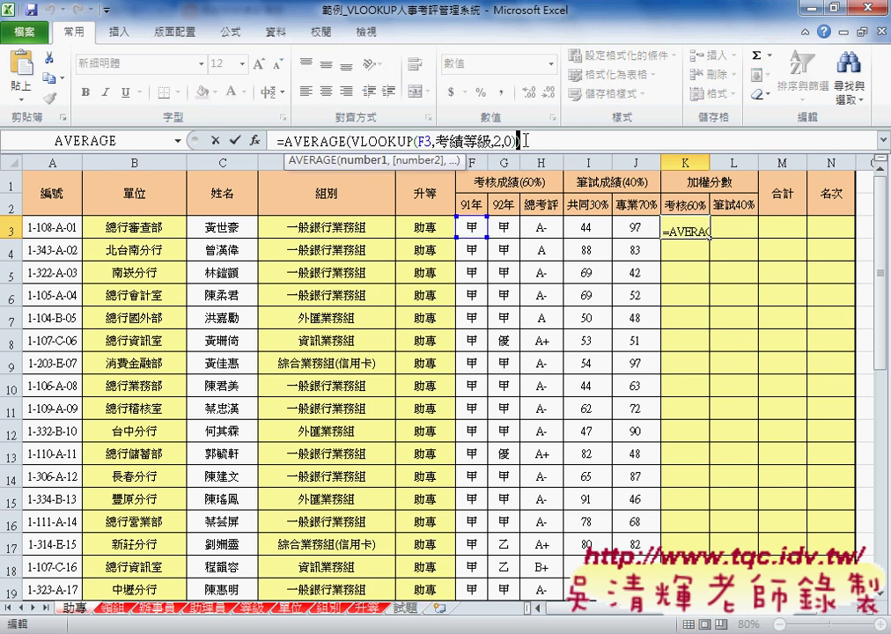
{"action": "left_click_drag", "start_coordinate": [518, 141], "coordinate": [525, 141]}
{"action": "left_click", "coordinate": [518, 141]}
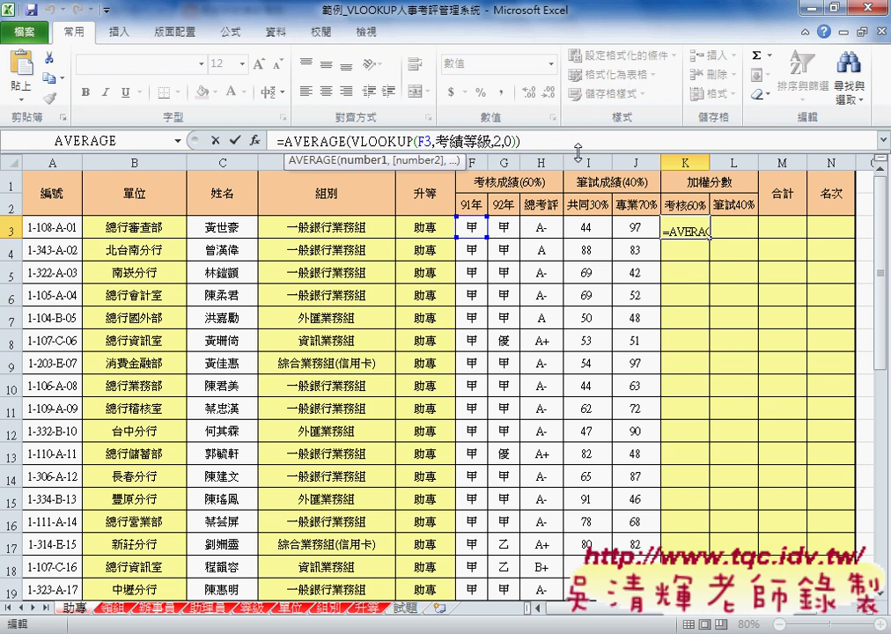
{"action": "type", "text": ","}
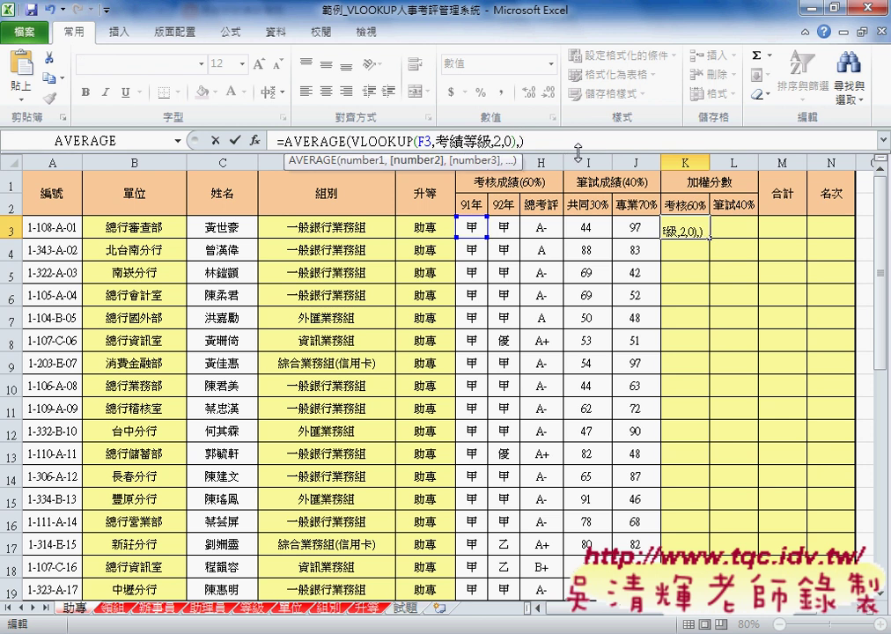
{"action": "type", "text": "VLOOKUP(F3,考績等級,2,0)"}
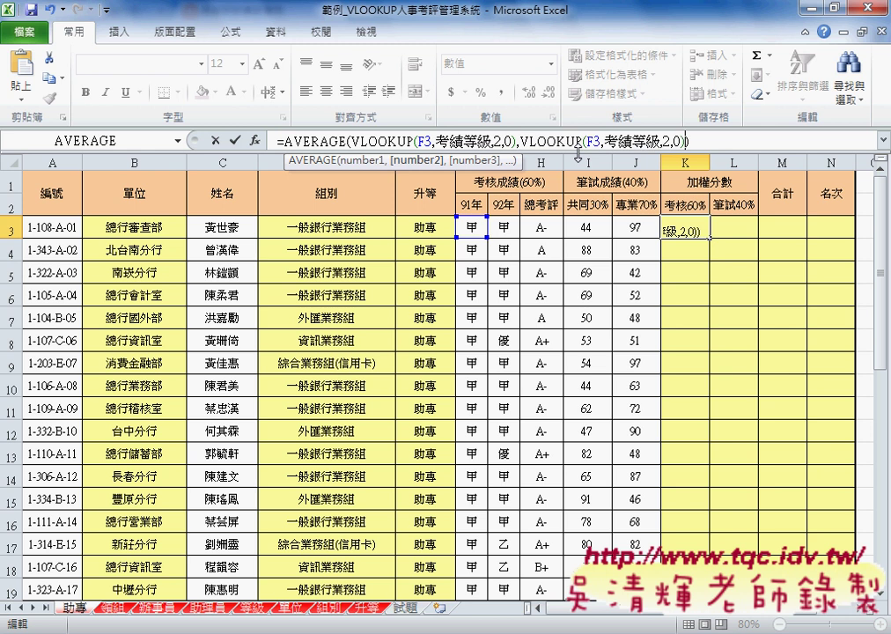
{"action": "left_click_drag", "start_coordinate": [587, 141], "coordinate": [602, 141]}
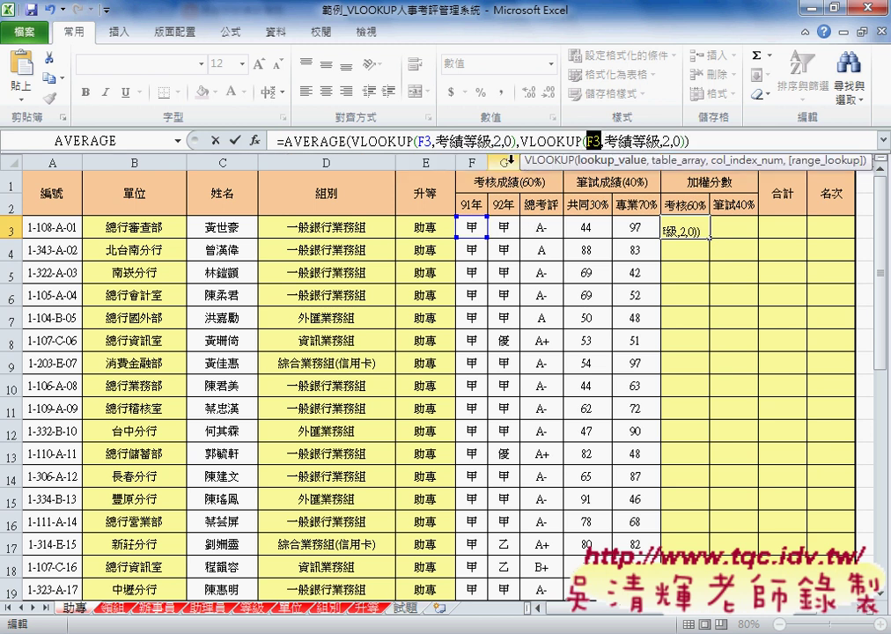
{"action": "left_click", "coordinate": [506, 231]}
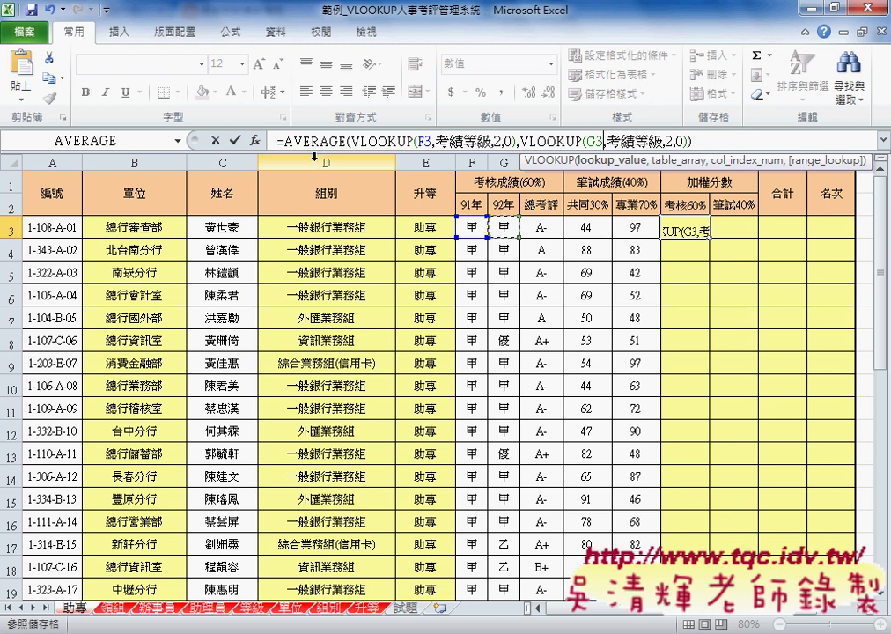
{"action": "left_click", "coordinate": [236, 141]}
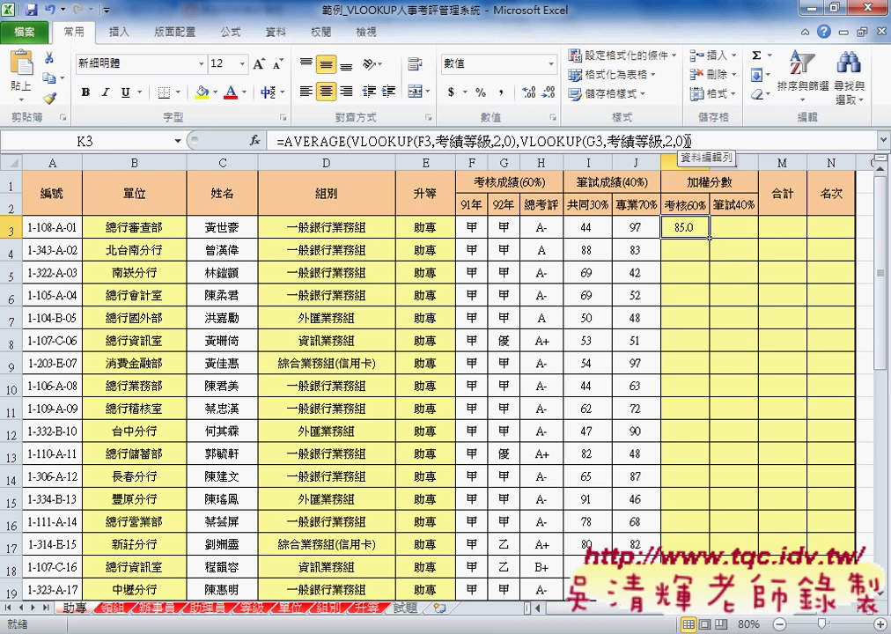
{"action": "left_click", "coordinate": [740, 143]}
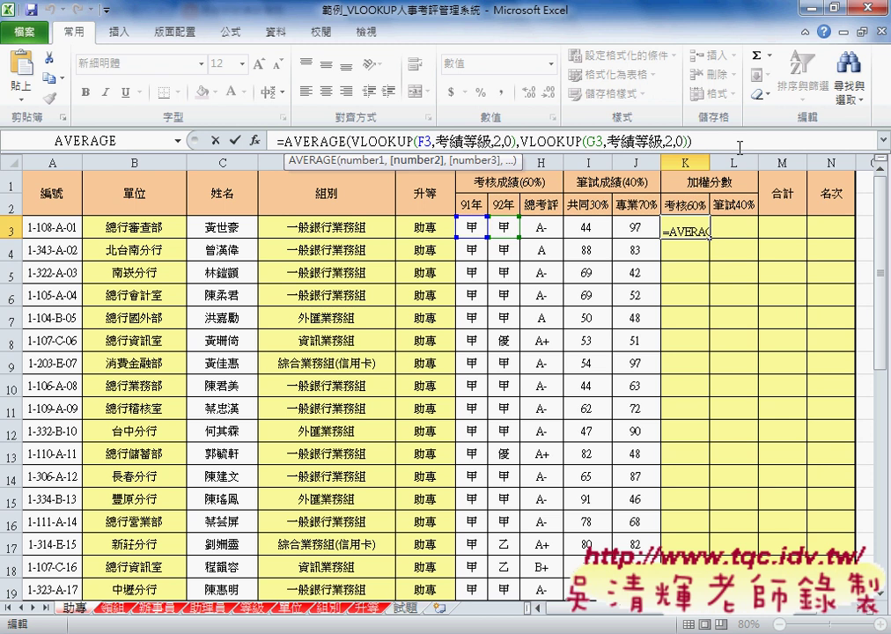
Append a third VLOOKUP to K3's formula that looks up the overall grade in H3
{"action": "type", "text": ","}
{"action": "key", "text": "BackSpace"}
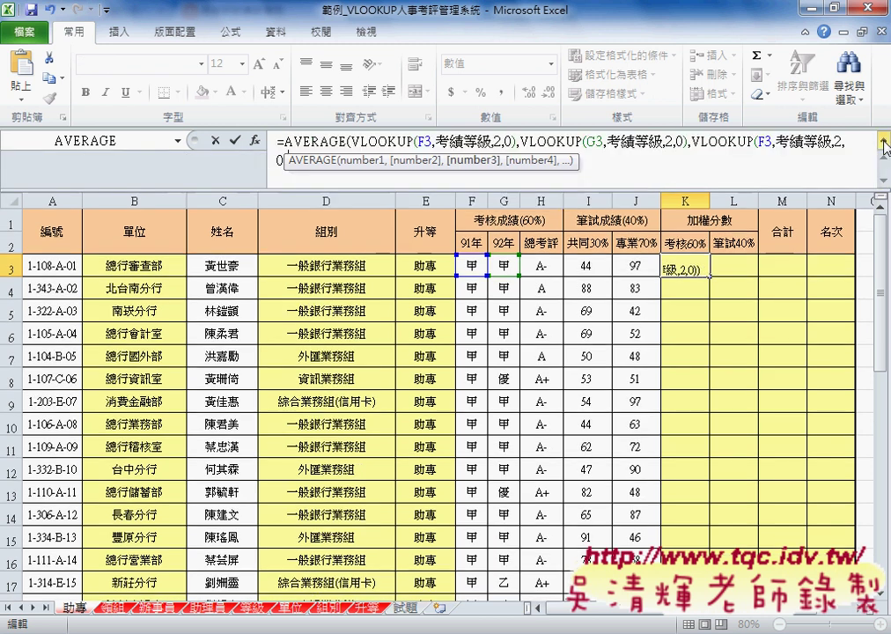
{"action": "left_click", "coordinate": [869, 141]}
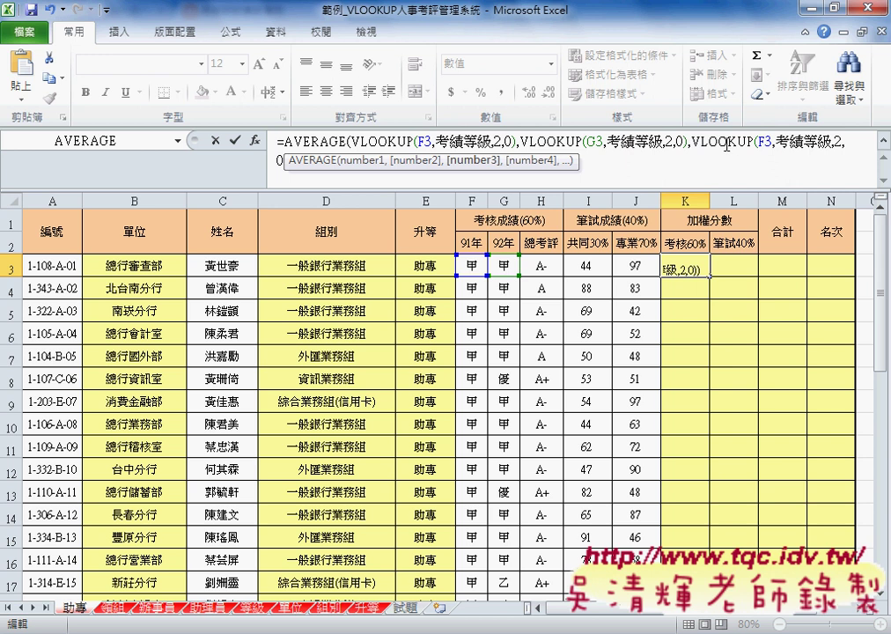
{"action": "left_click", "coordinate": [721, 146]}
{"action": "double_click", "coordinate": [764, 142]}
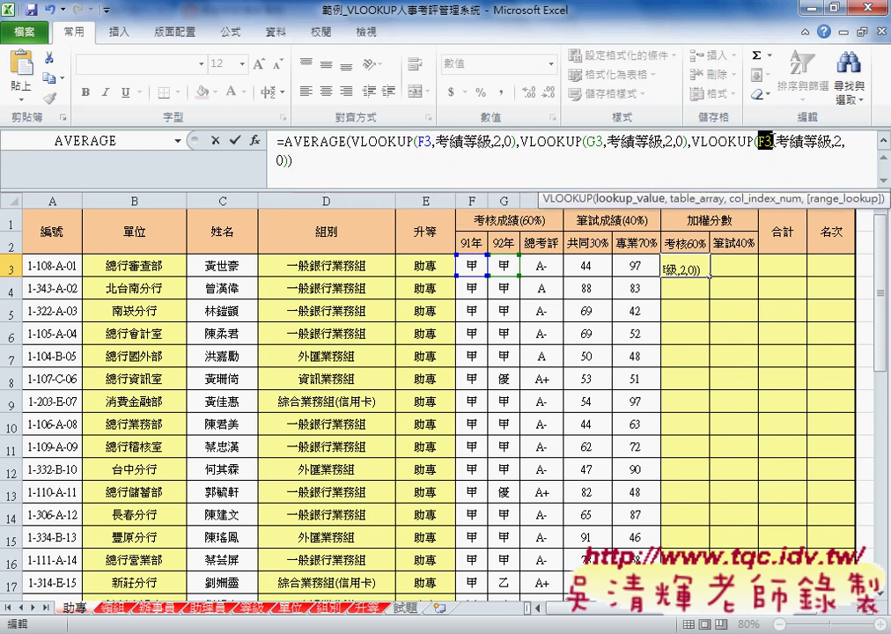
{"action": "left_click", "coordinate": [540, 269]}
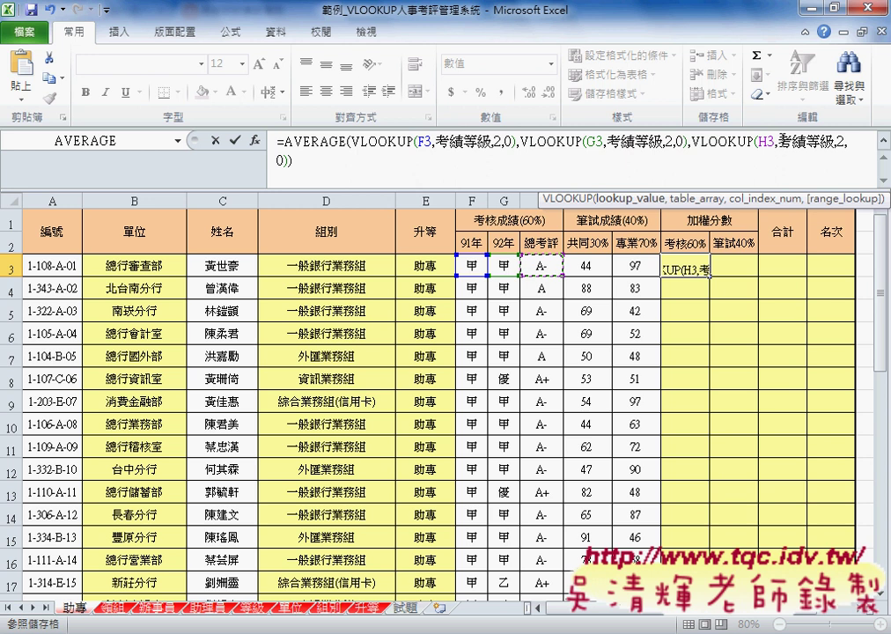
{"action": "left_click", "coordinate": [782, 141]}
{"action": "left_click_drag", "start_coordinate": [791, 141], "coordinate": [835, 141]}
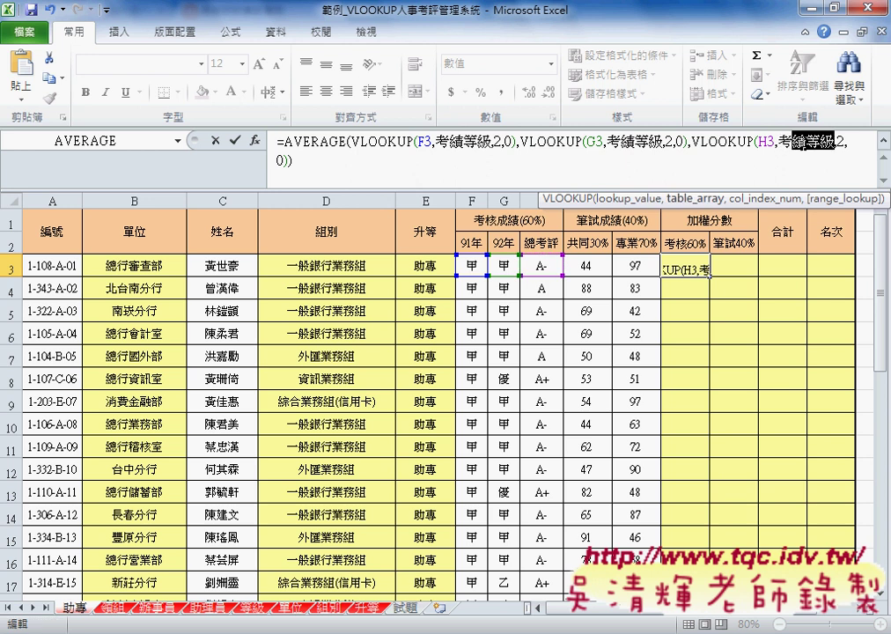
{"action": "left_click_drag", "start_coordinate": [777, 140], "coordinate": [832, 144]}
Swap the third lookup's table for the 考評等級 range name and commit K3 (85.0)
{"action": "key", "text": "F3"}
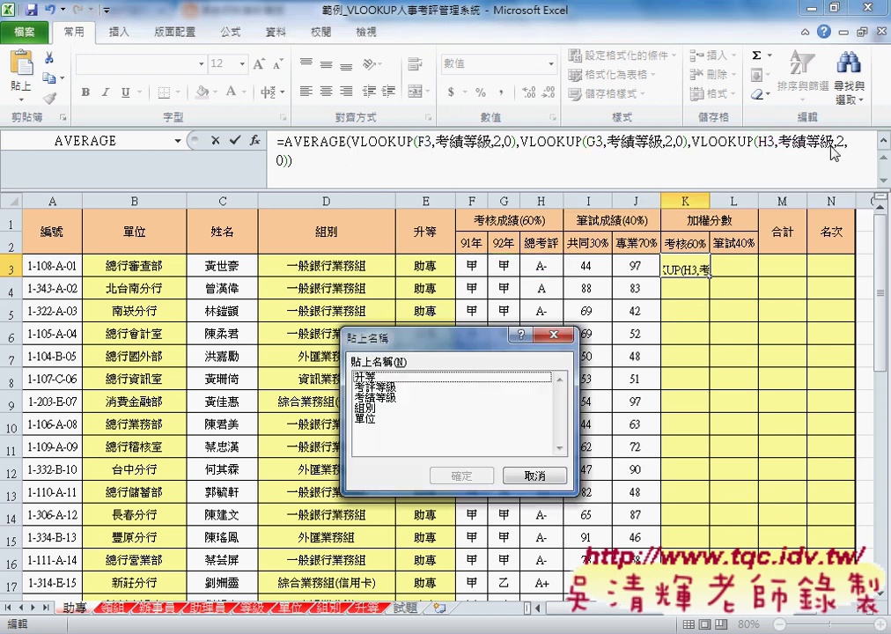
{"action": "left_click", "coordinate": [378, 388]}
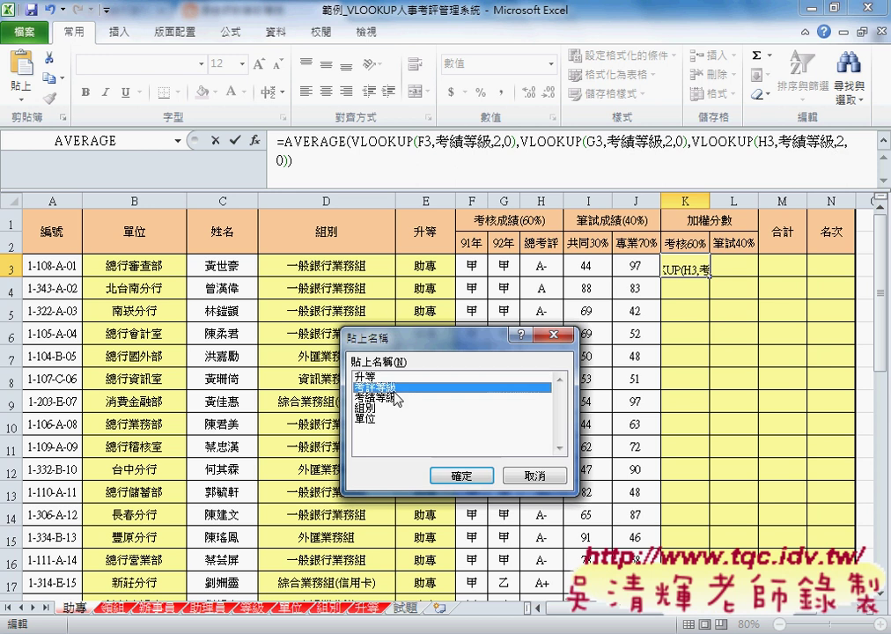
{"action": "left_click", "coordinate": [477, 480]}
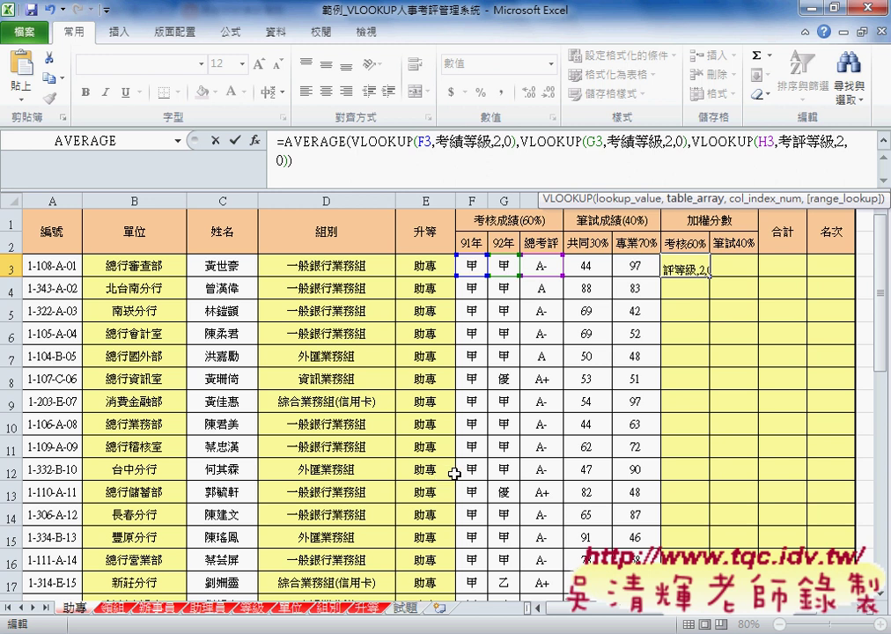
{"action": "left_click", "coordinate": [235, 140]}
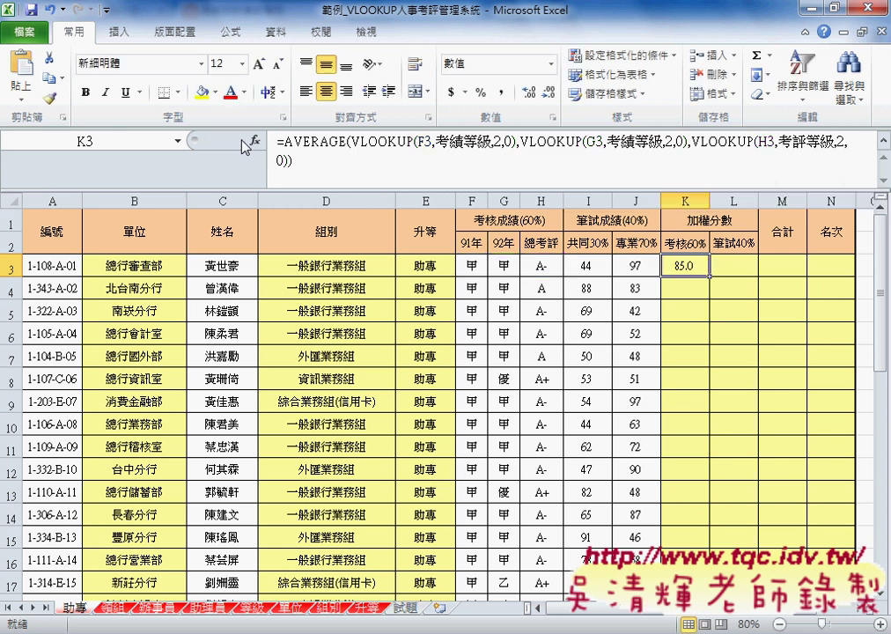
Fill K3's formula down column K (85.0, 86.7, 91.7) and highlight its first VLOOKUP
{"action": "double_click", "coordinate": [709, 277]}
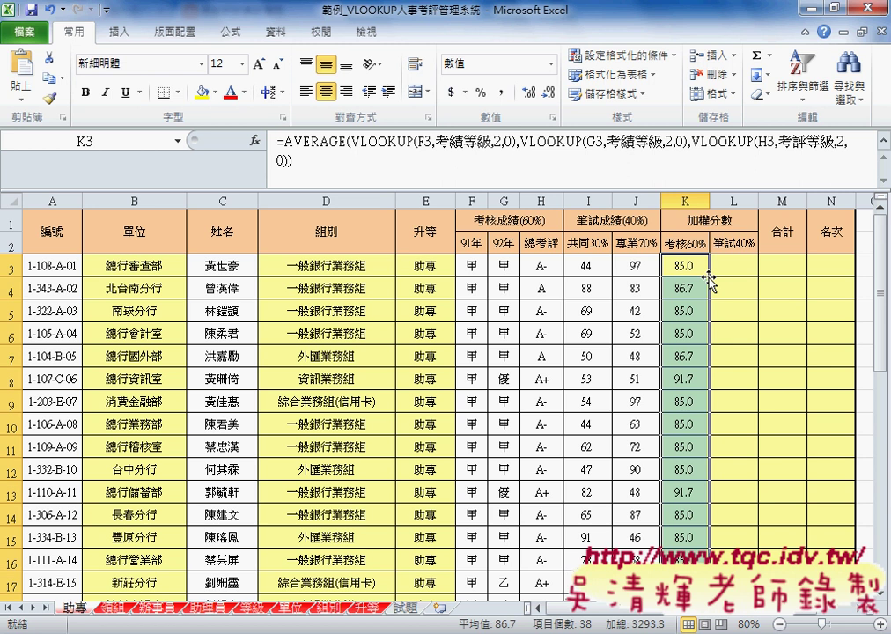
{"action": "left_click", "coordinate": [683, 265]}
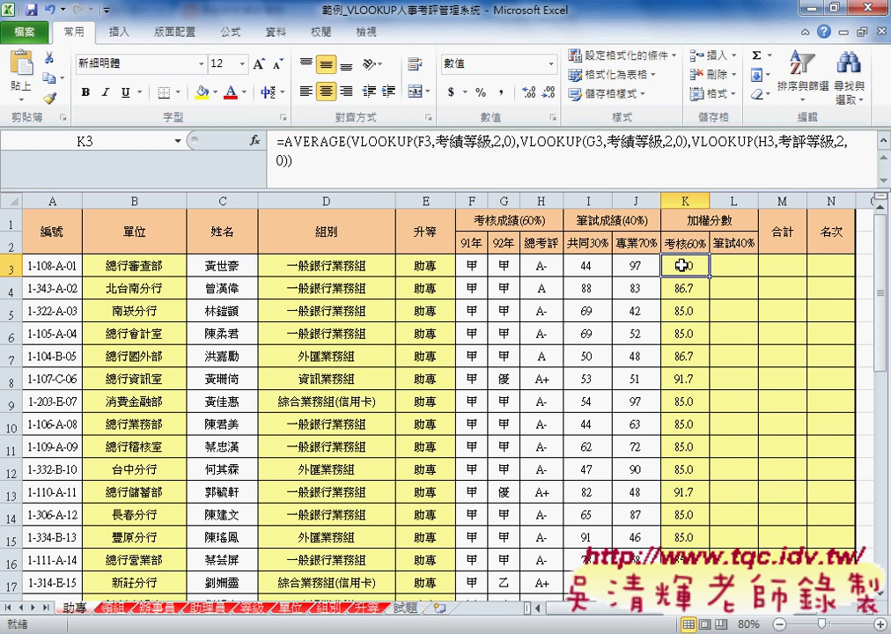
{"action": "left_click_drag", "start_coordinate": [350, 141], "coordinate": [518, 143]}
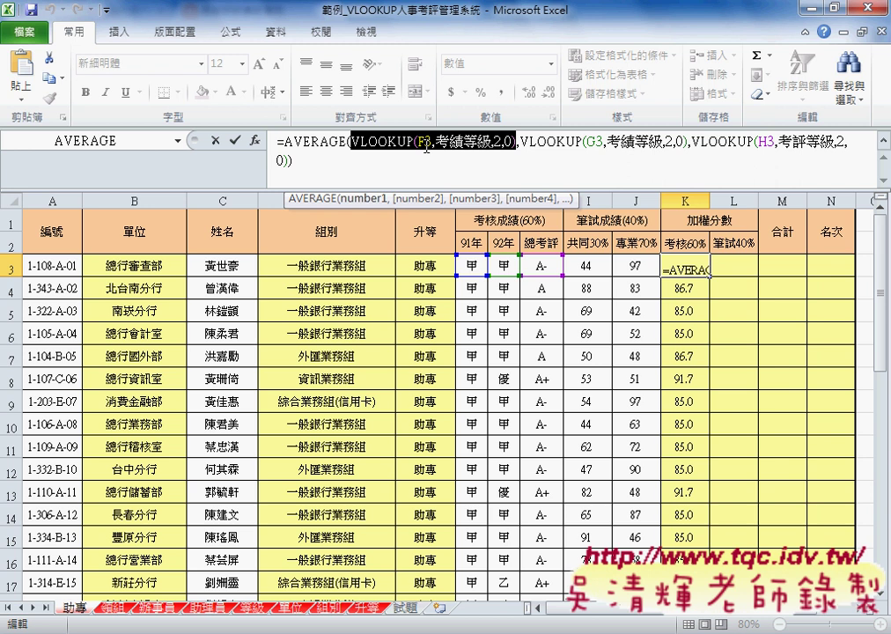
{"action": "left_click", "coordinate": [546, 143]}
{"action": "mouse_move", "coordinate": [518, 143]}
{"action": "left_mouse_down"}
{"action": "mouse_move", "coordinate": [688, 142]}
{"action": "mouse_move", "coordinate": [388, 148]}
{"action": "mouse_move", "coordinate": [283, 162]}
{"action": "left_mouse_up"}
{"action": "left_click", "coordinate": [692, 144]}
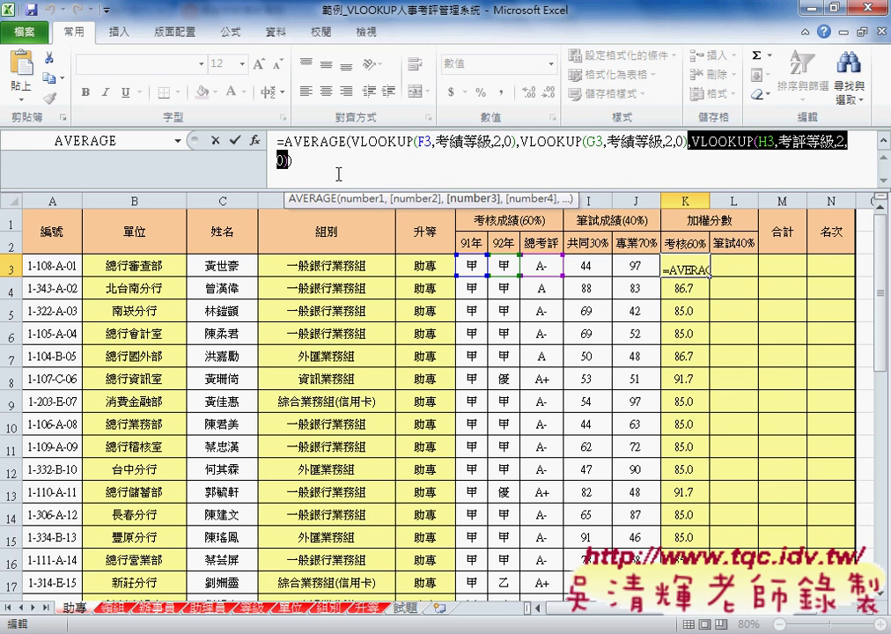
{"action": "left_click", "coordinate": [884, 143]}
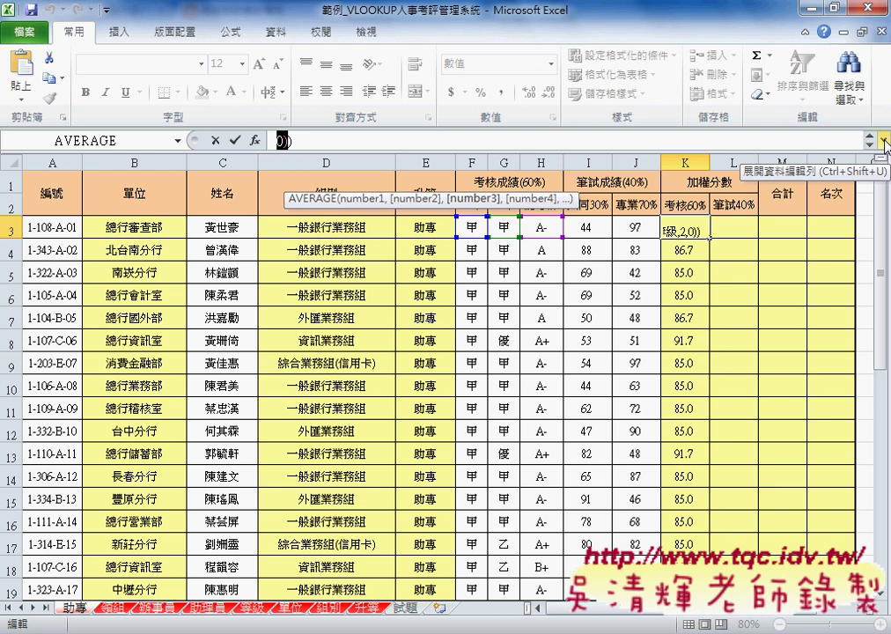
{"action": "left_click", "coordinate": [884, 143]}
{"action": "left_click", "coordinate": [884, 143]}
{"action": "left_click", "coordinate": [884, 143]}
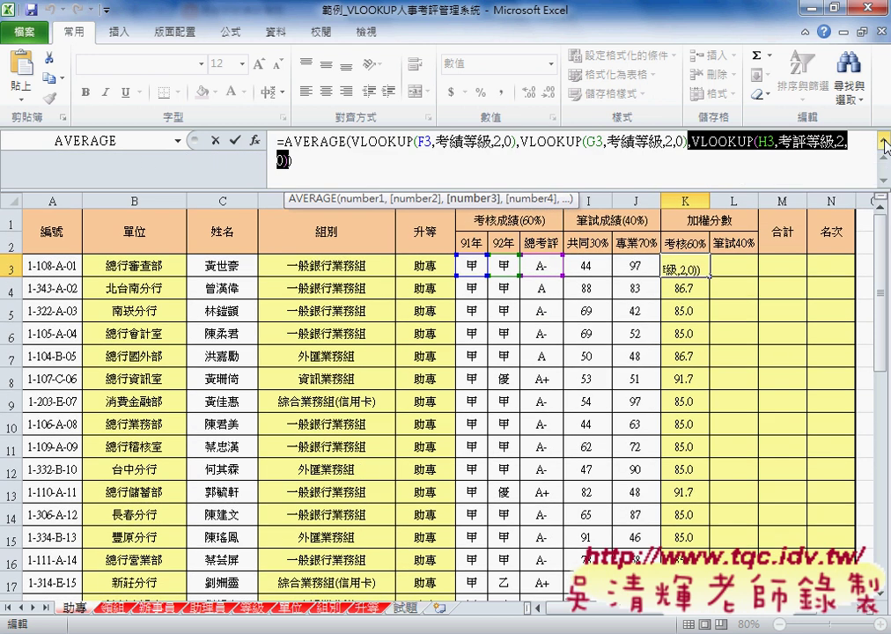
{"action": "left_click", "coordinate": [675, 170]}
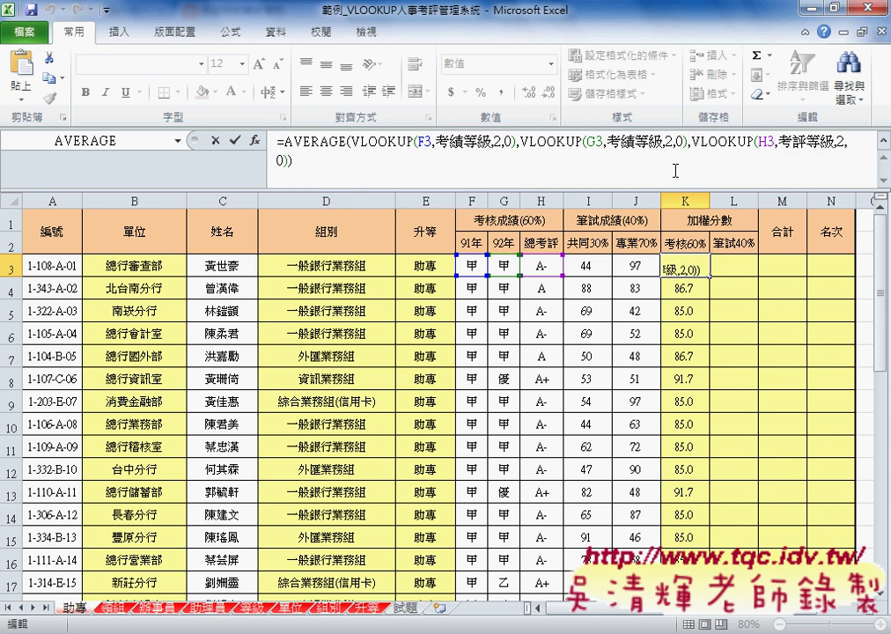
{"action": "left_click", "coordinate": [234, 140]}
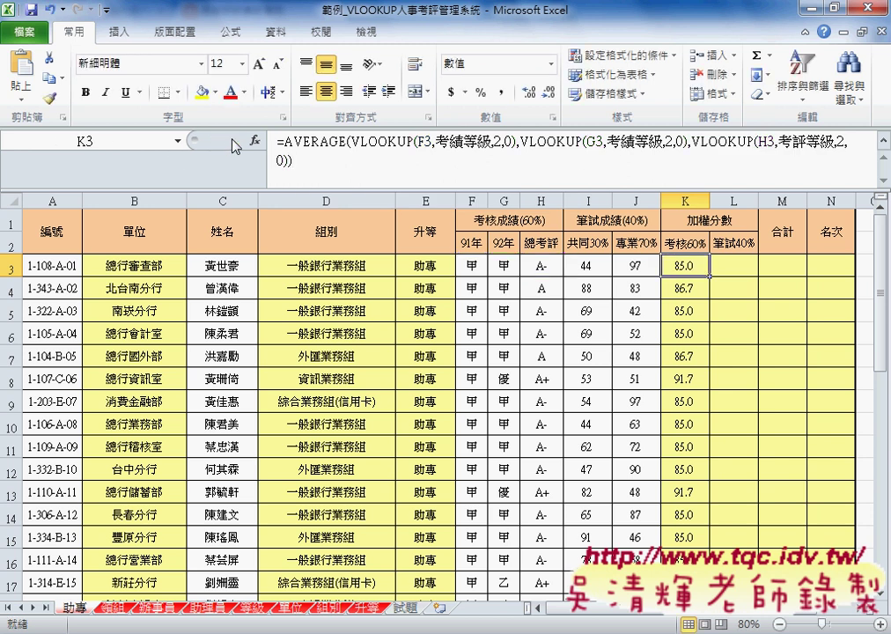
{"action": "left_click", "coordinate": [747, 267]}
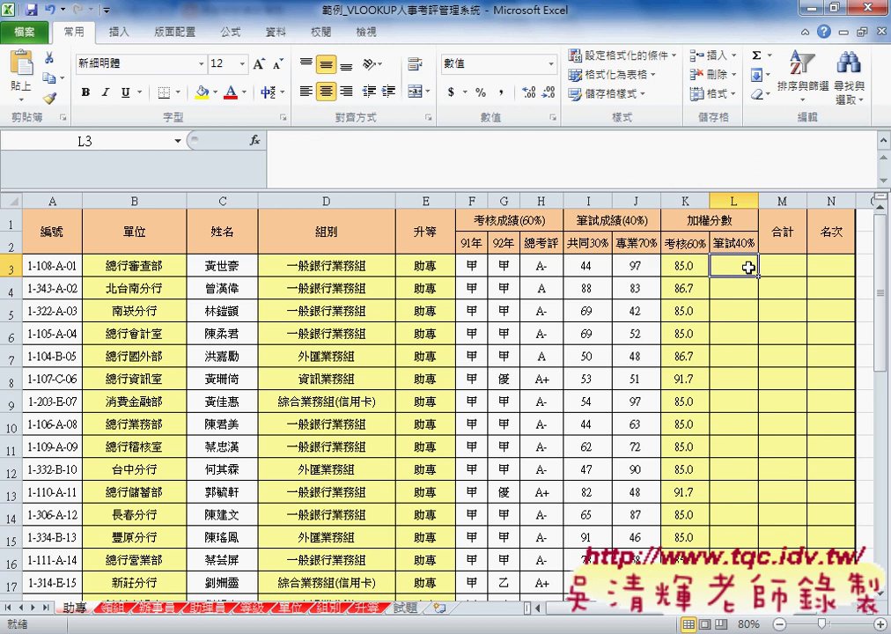
Enter the weighted formula =I3*0.3+J3*0.7 in L3
{"action": "left_click", "coordinate": [588, 266]}
{"action": "left_click", "coordinate": [588, 244]}
{"action": "left_click", "coordinate": [634, 265]}
{"action": "left_click", "coordinate": [635, 243]}
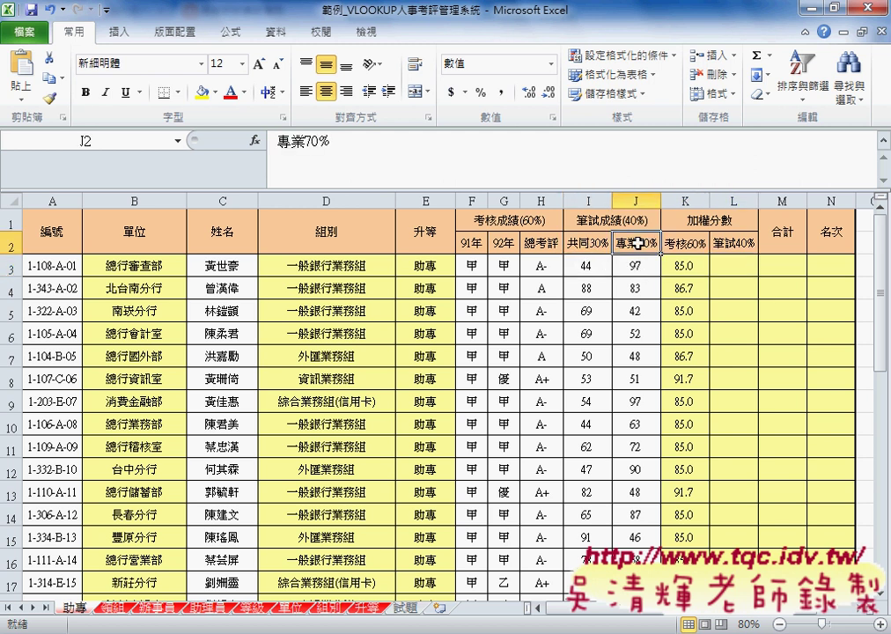
{"action": "left_click", "coordinate": [741, 262]}
{"action": "left_click", "coordinate": [342, 156]}
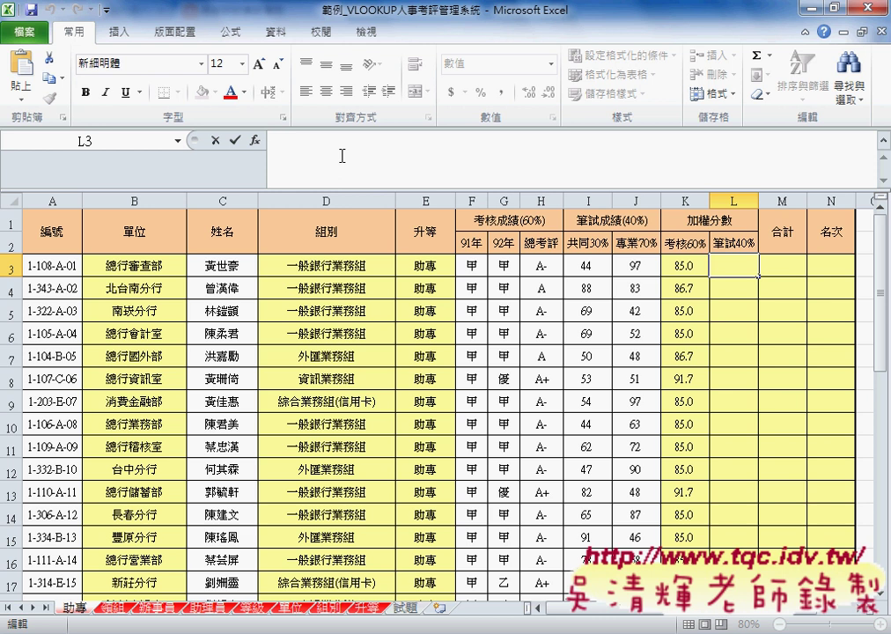
{"action": "type", "text": "="}
{"action": "left_click", "coordinate": [588, 262]}
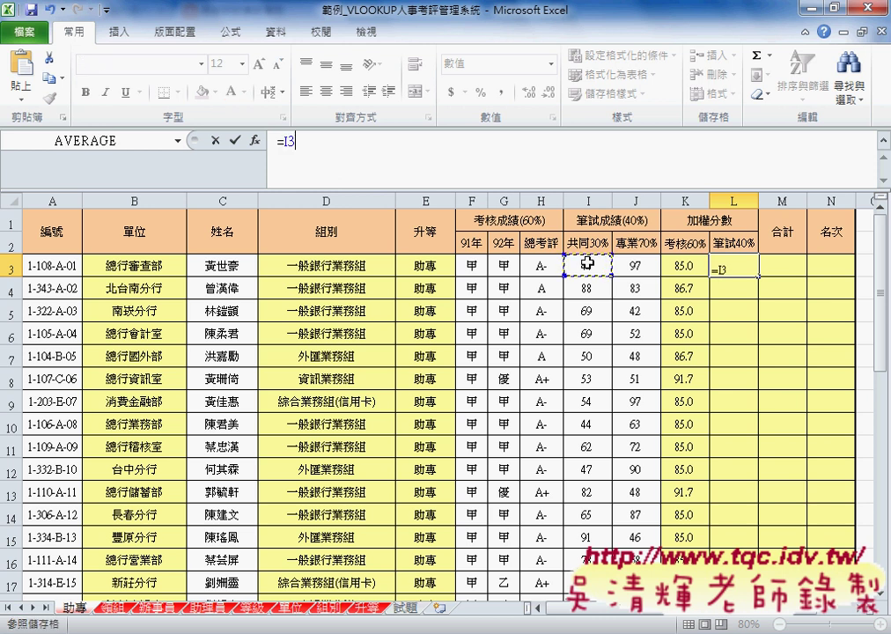
{"action": "type", "text": "*0.3+"}
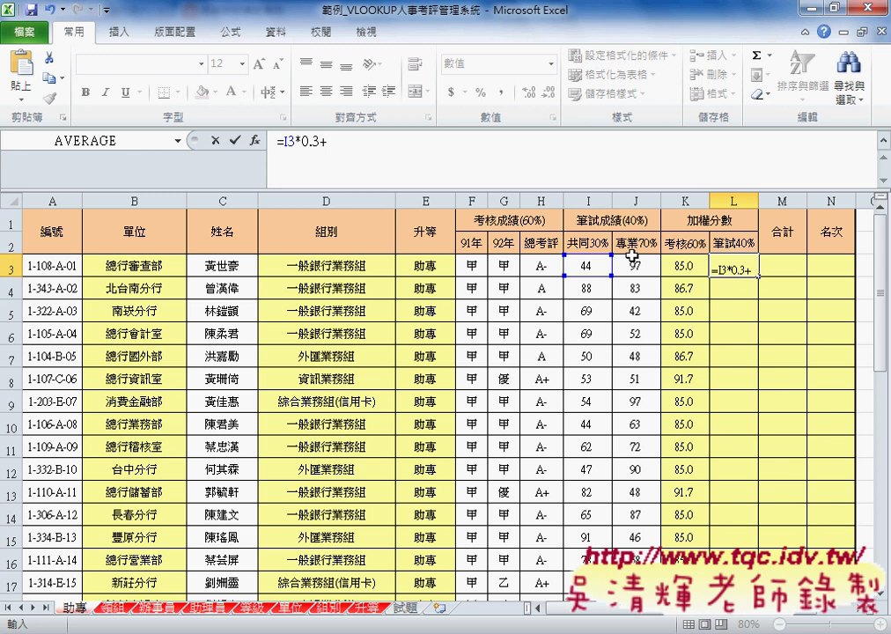
{"action": "left_click", "coordinate": [650, 268]}
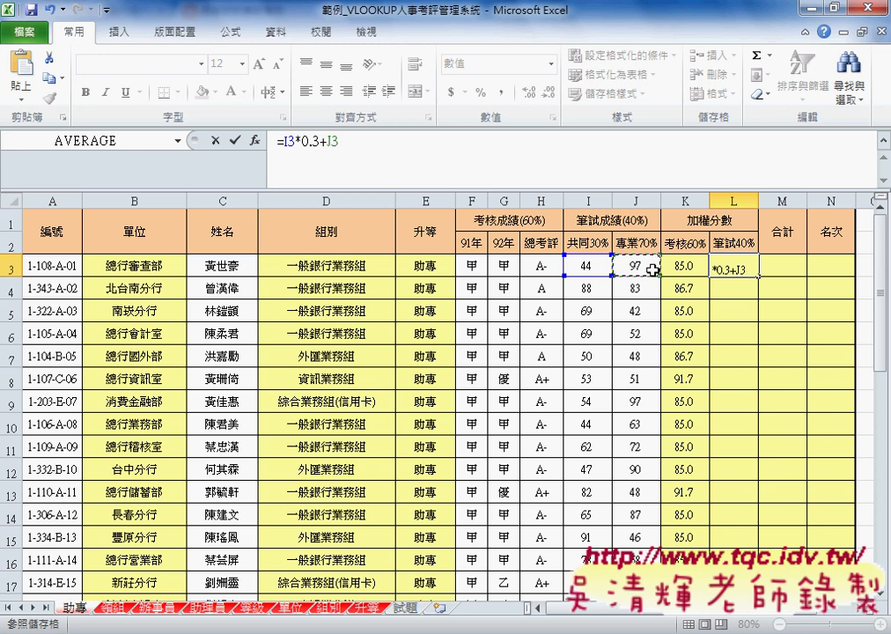
{"action": "type", "text": "*0.7"}
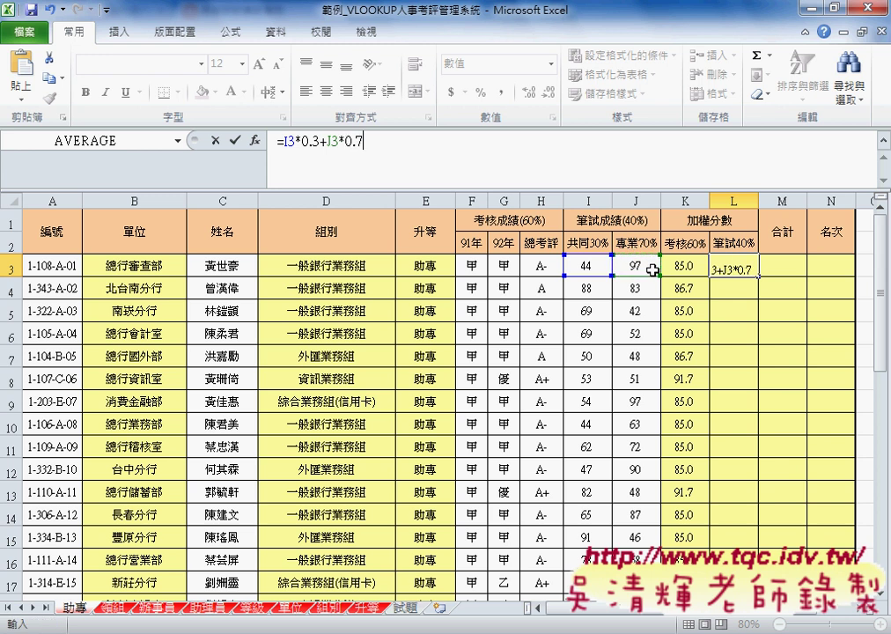
{"action": "left_click", "coordinate": [234, 140]}
Fill L3's formula down column L, then switch to the 試題 sheet
{"action": "double_click", "coordinate": [757, 277]}
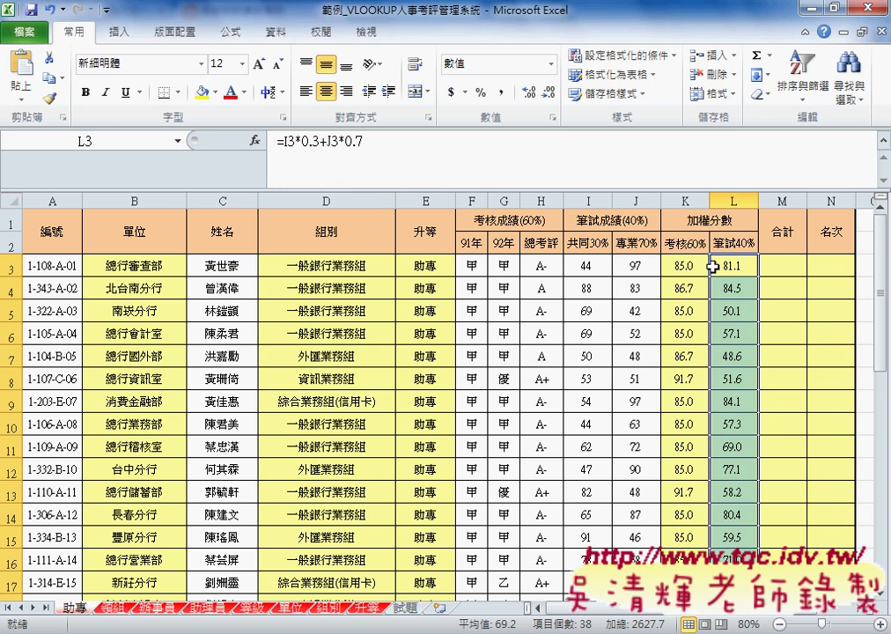
{"action": "left_click", "coordinate": [682, 264]}
{"action": "left_click", "coordinate": [784, 264]}
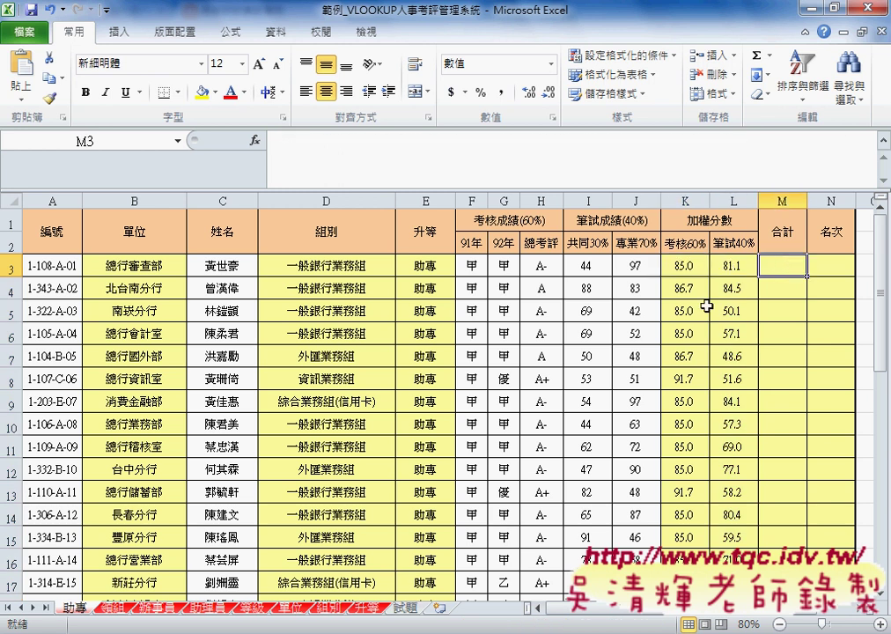
{"action": "left_click", "coordinate": [407, 608]}
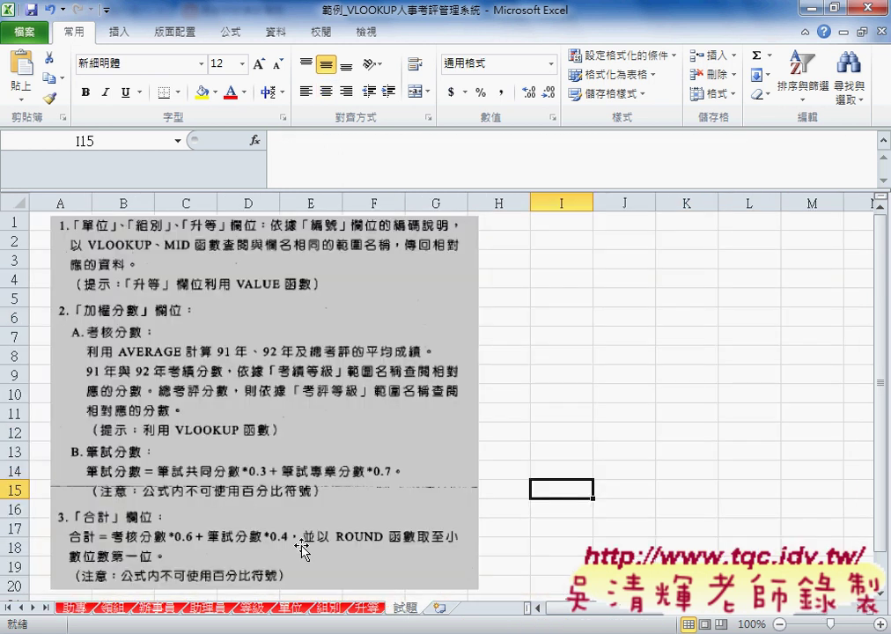